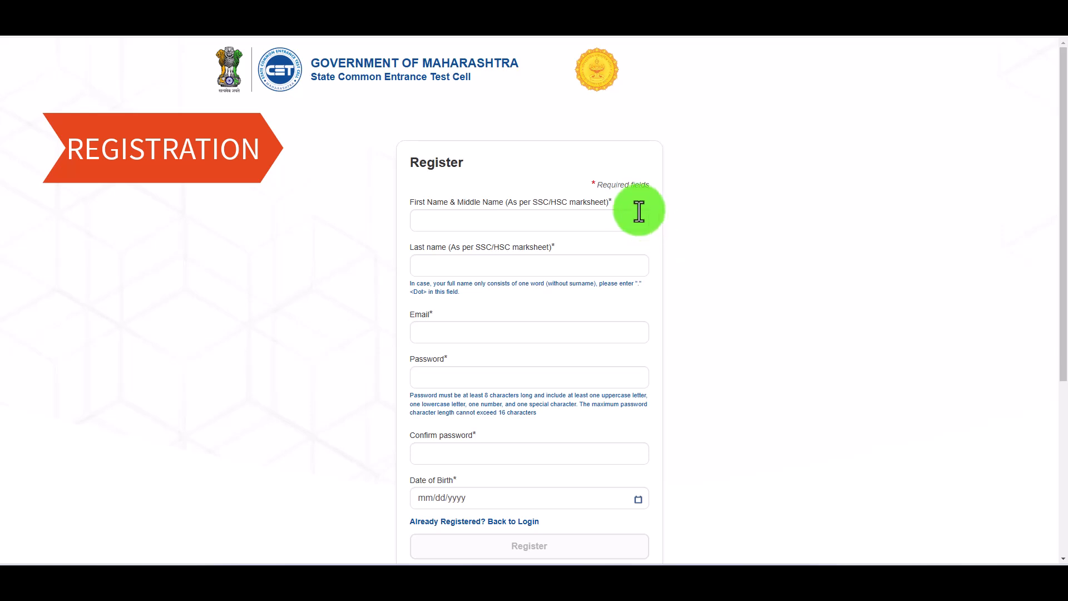
- Enter the candidate's first and middle name, surname and e-mail address in the Register form
left_click(440, 217)
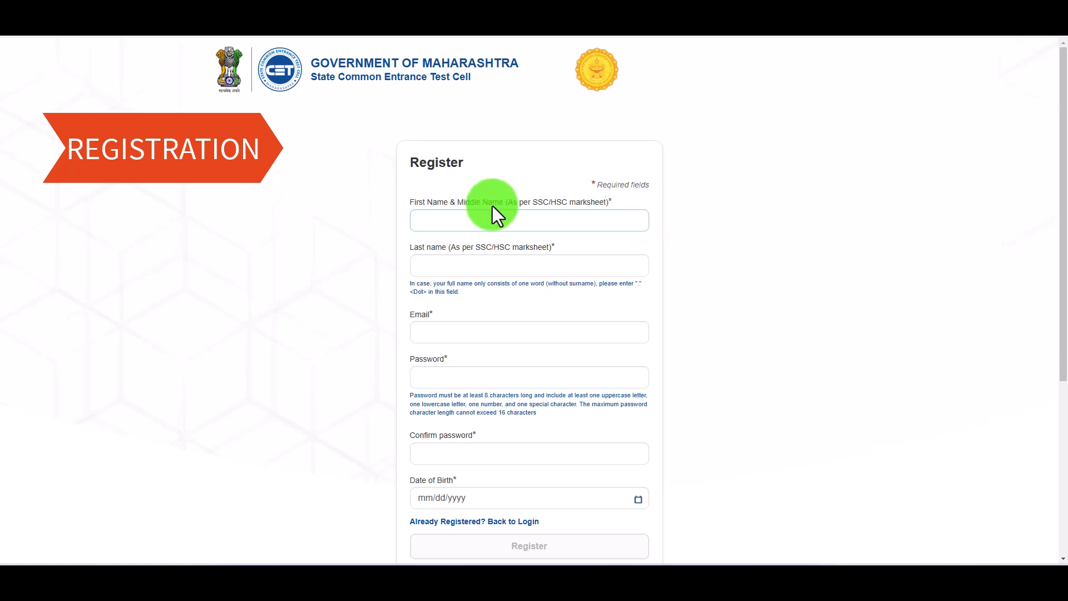
left_click(478, 219)
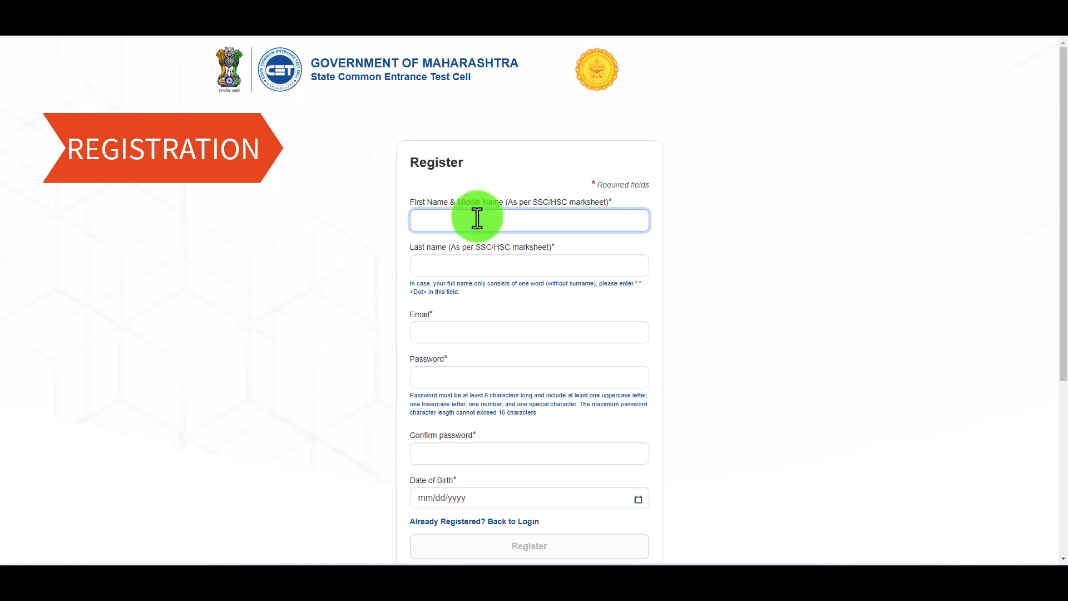
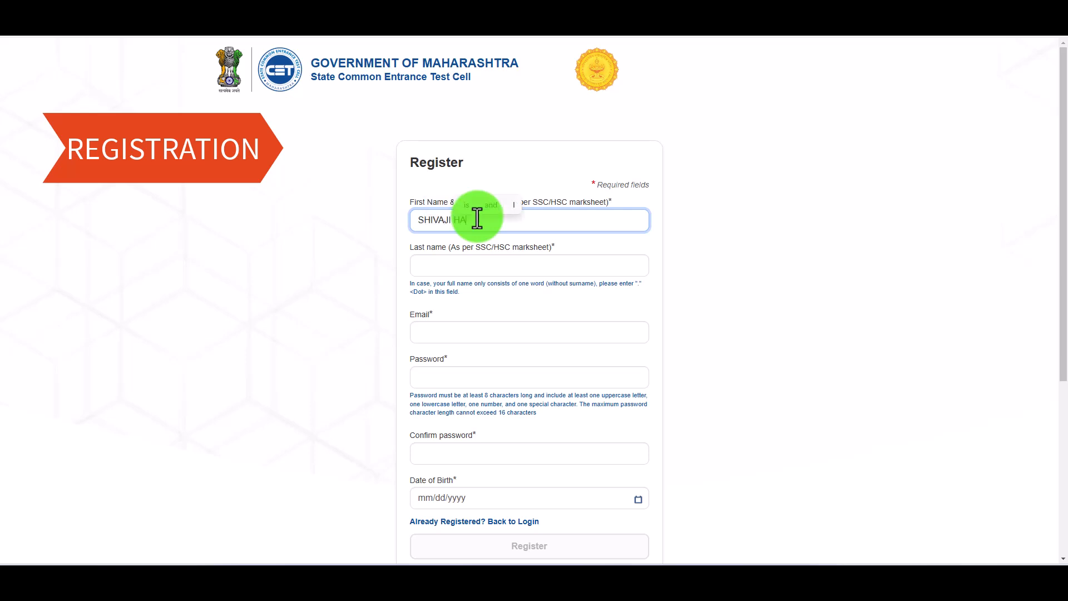
key("Tab")
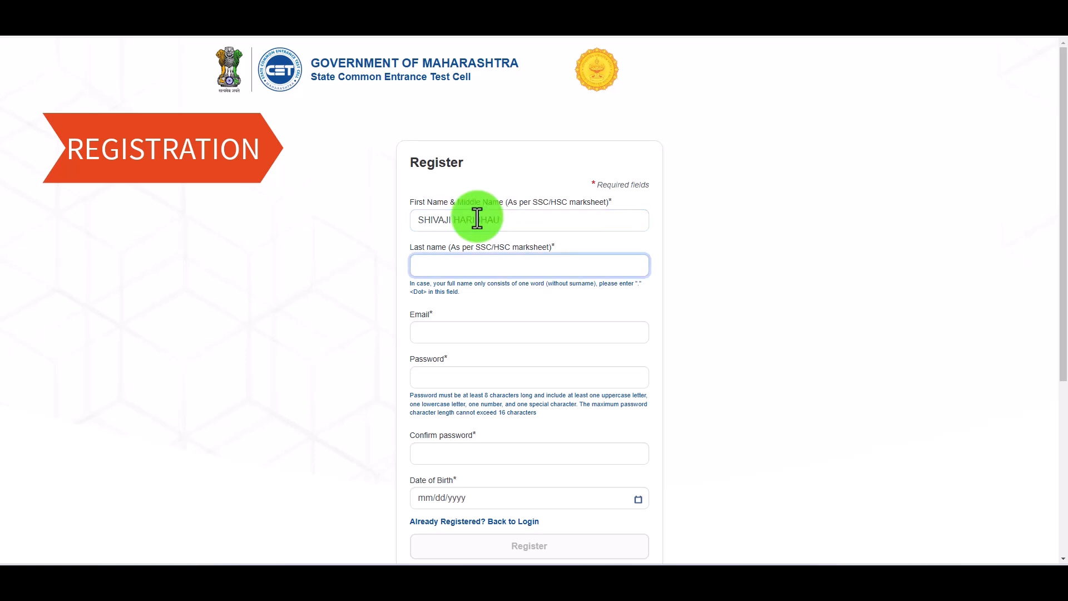
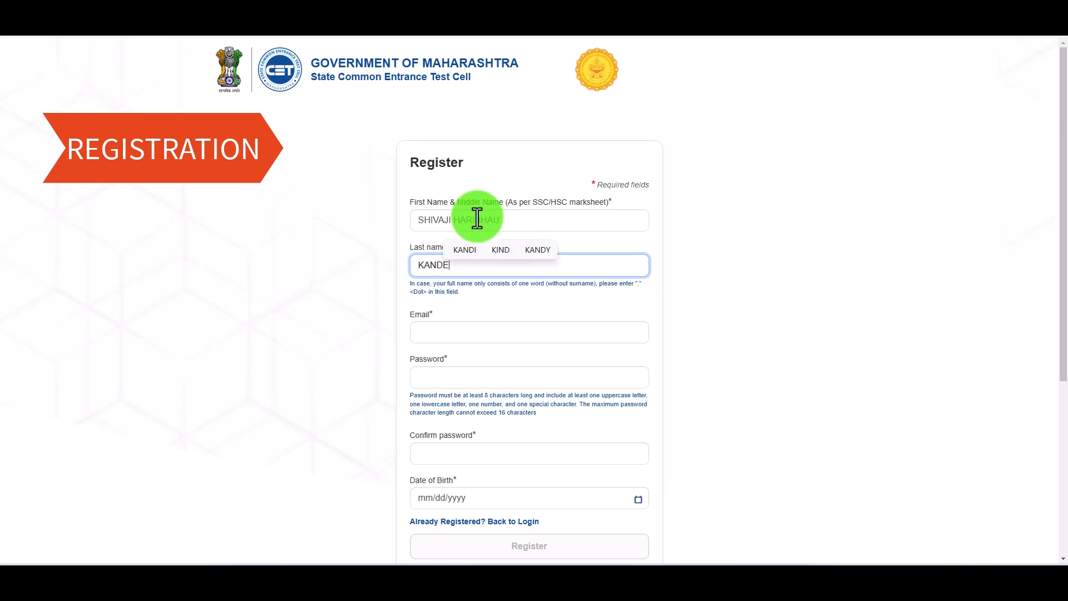
left_click(432, 331)
key("Tab")
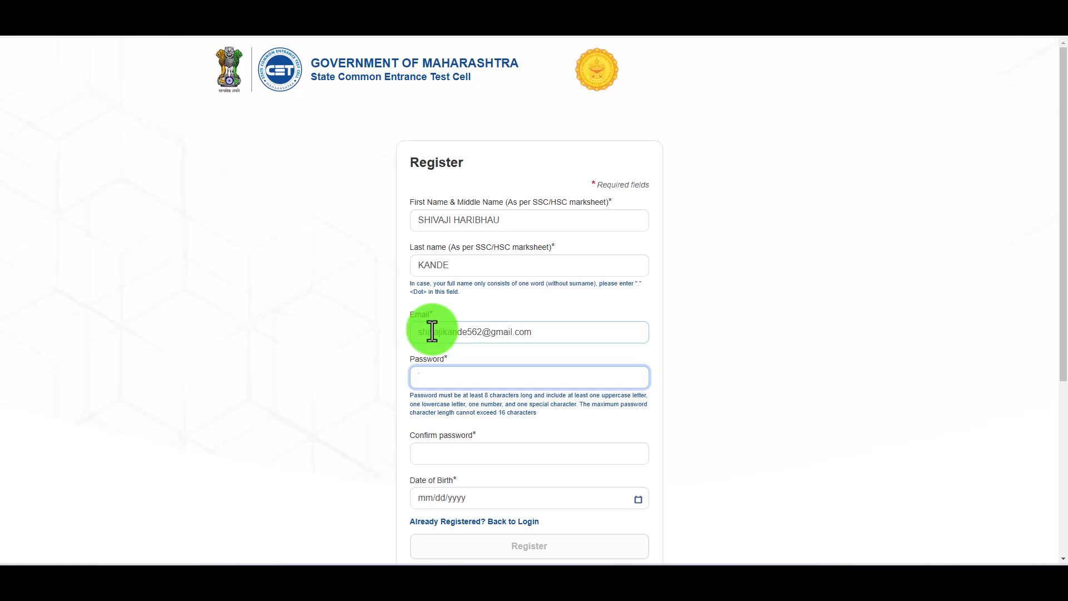
- Type the account password, then retype it in the confirm-password field
type("Pa")
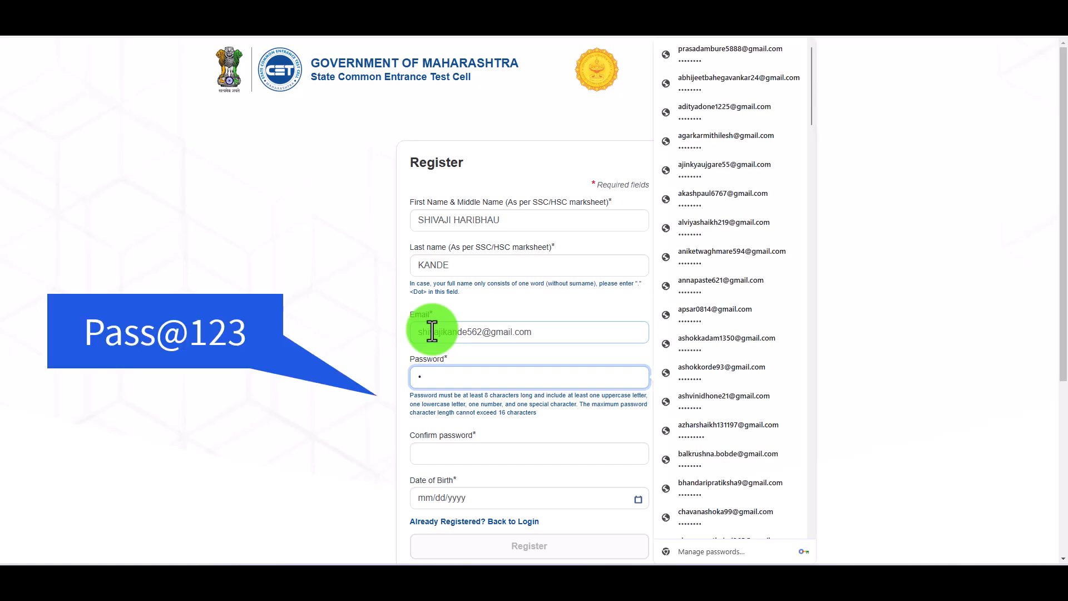
type("ss@12")
key("Tab")
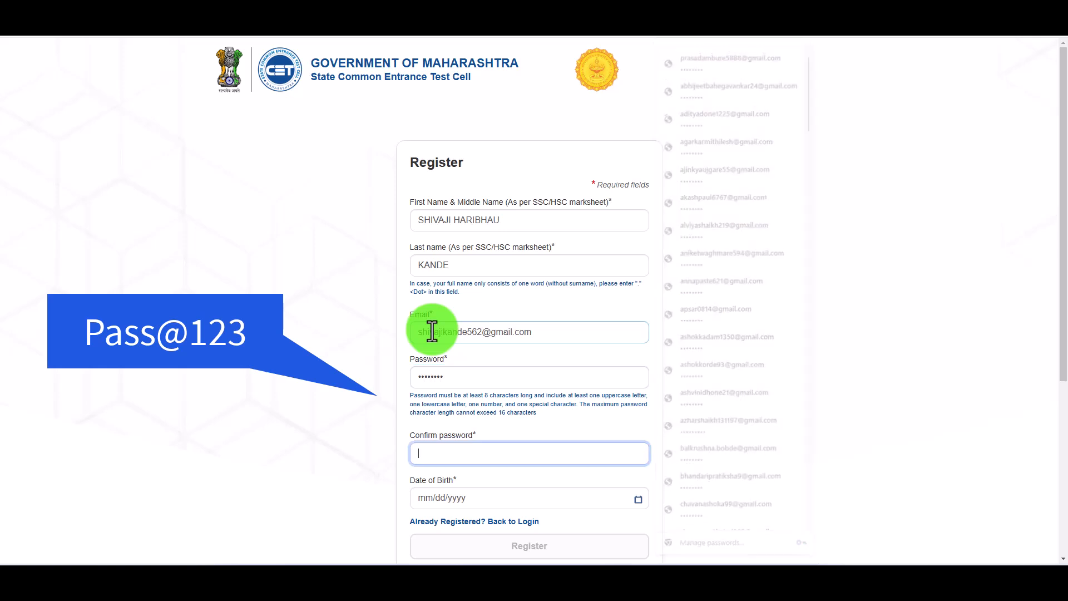
type("Pass@123")
key("Tab")
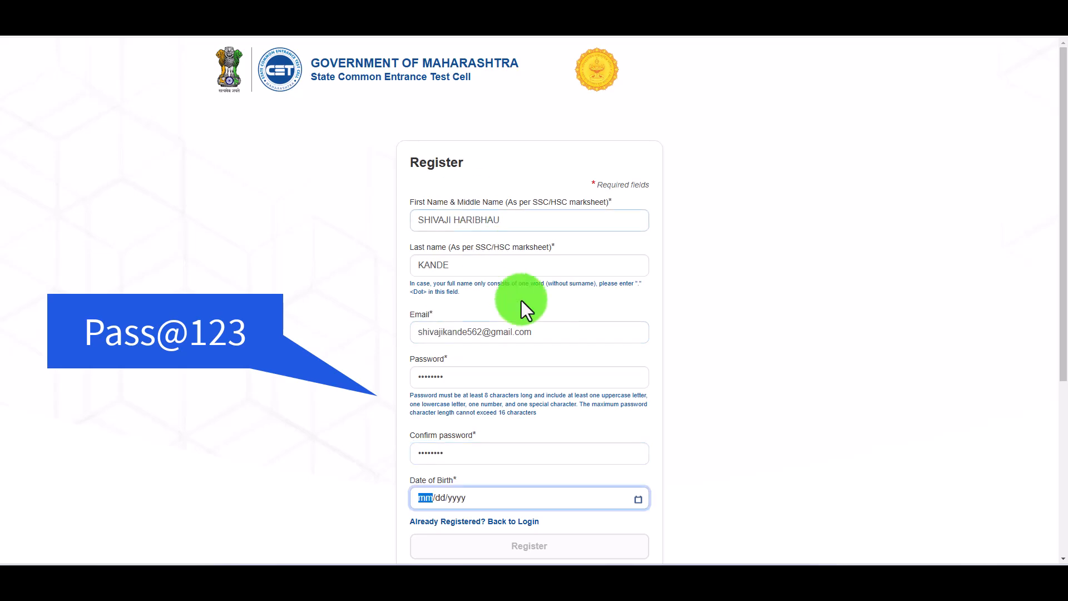
scroll(511, 289, "down", 3)
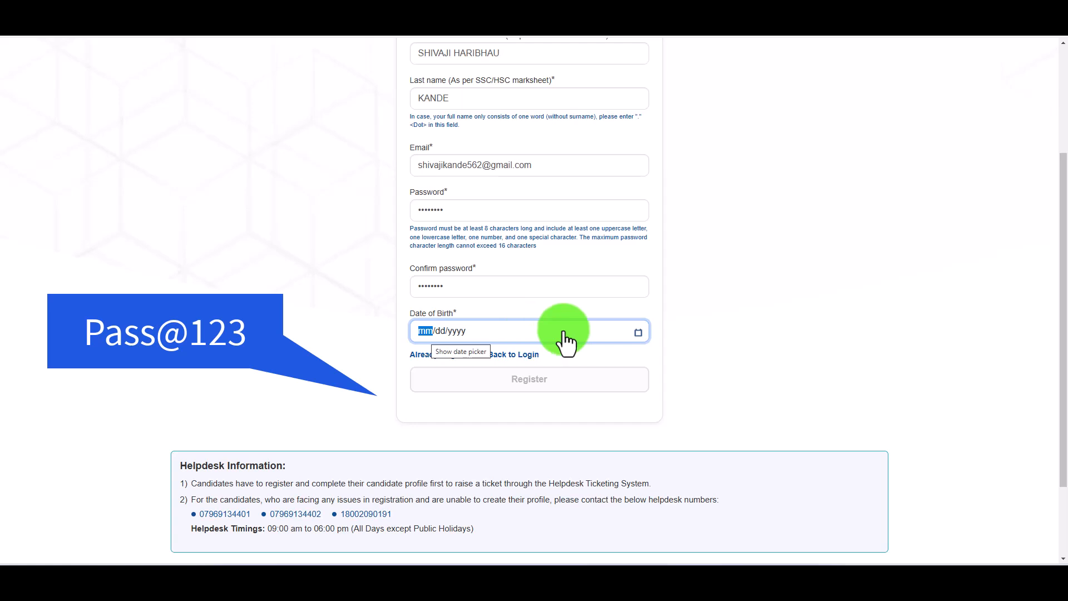
left_click(622, 334)
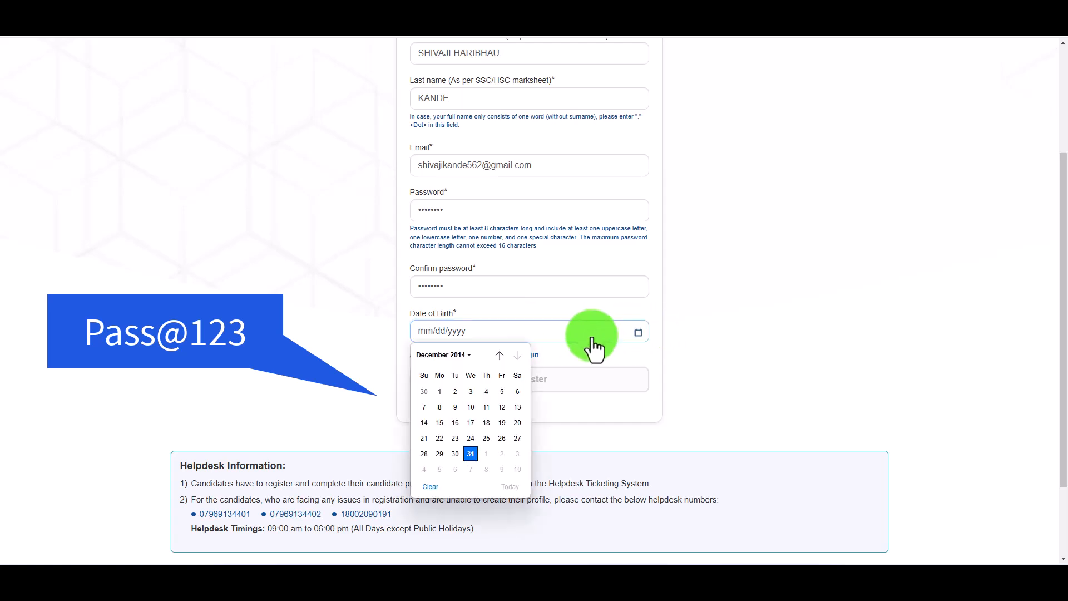
left_click(463, 356)
scroll(482, 445, "up", 5)
scroll(489, 452, "up", 3)
left_click(435, 384)
left_click(434, 409)
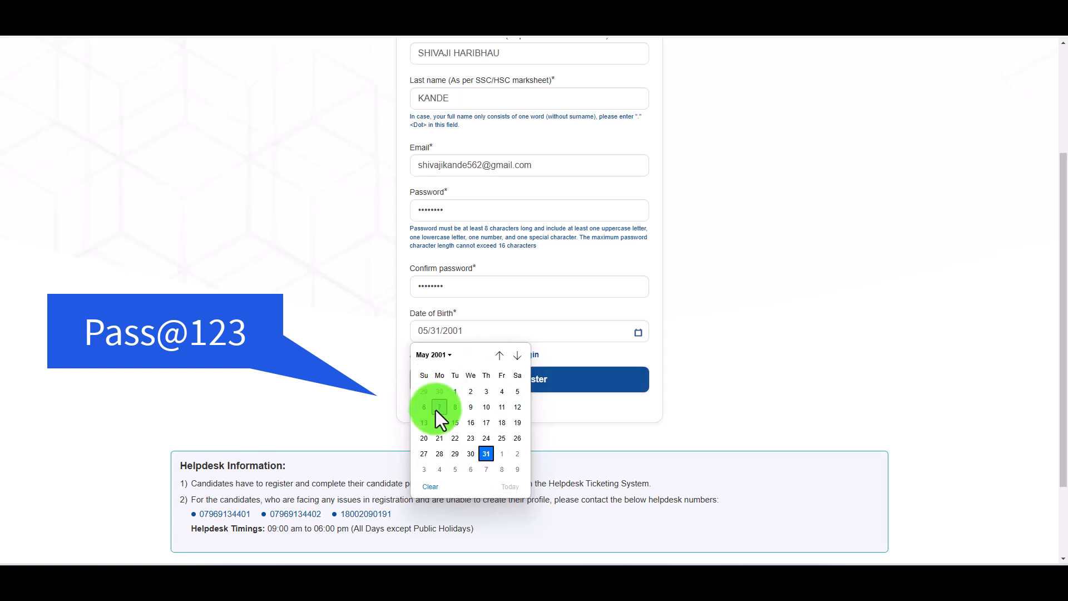
left_click(486, 423)
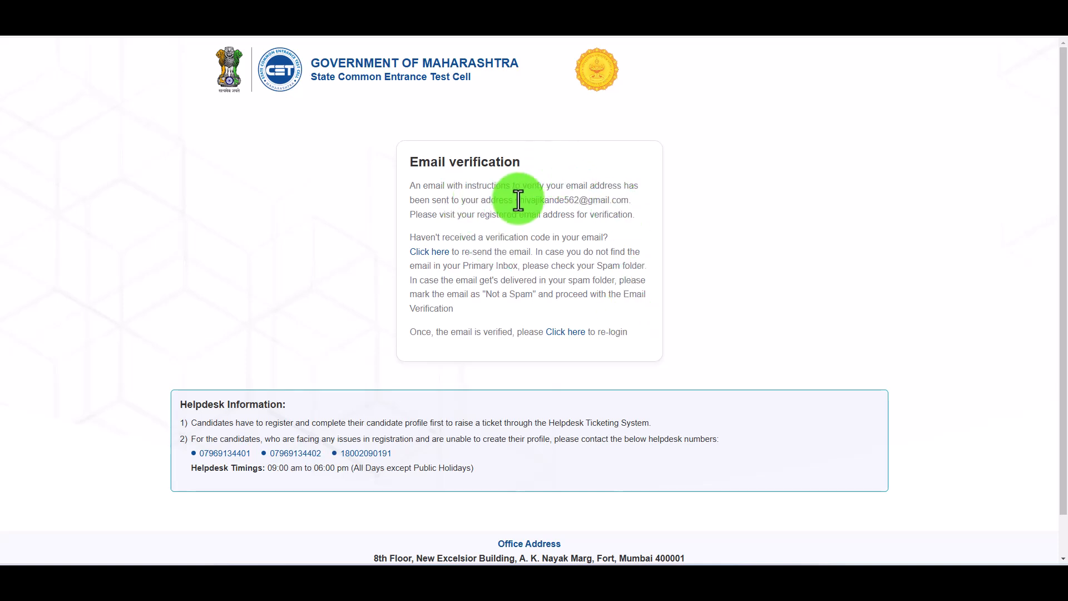
- Note the verification e-mail address, return to sign-in, and log in with the autofilled credentials
left_click_drag(515, 201, 626, 203)
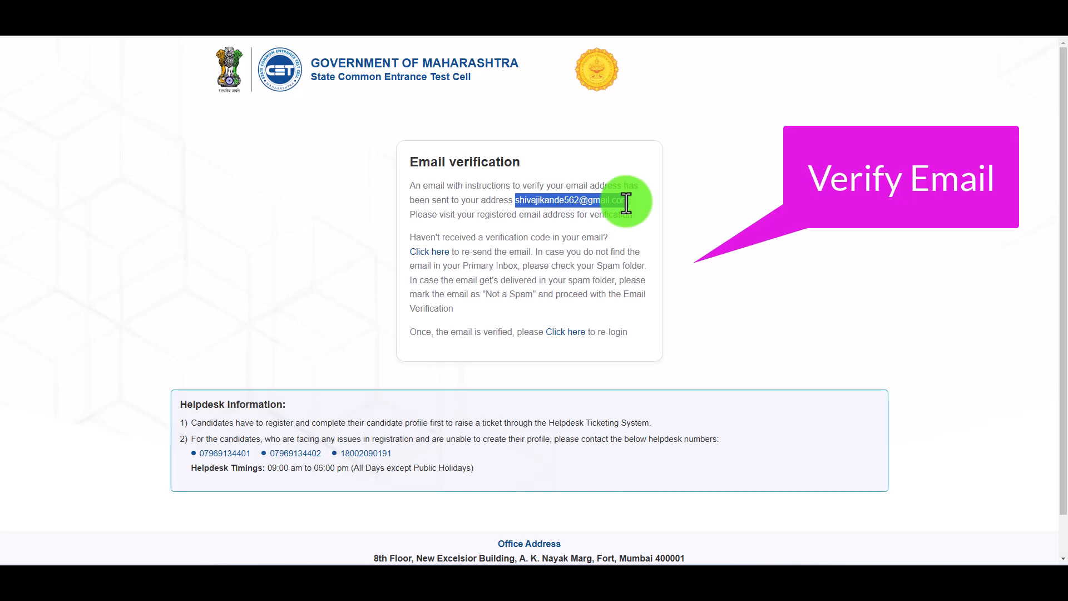
left_click(557, 335)
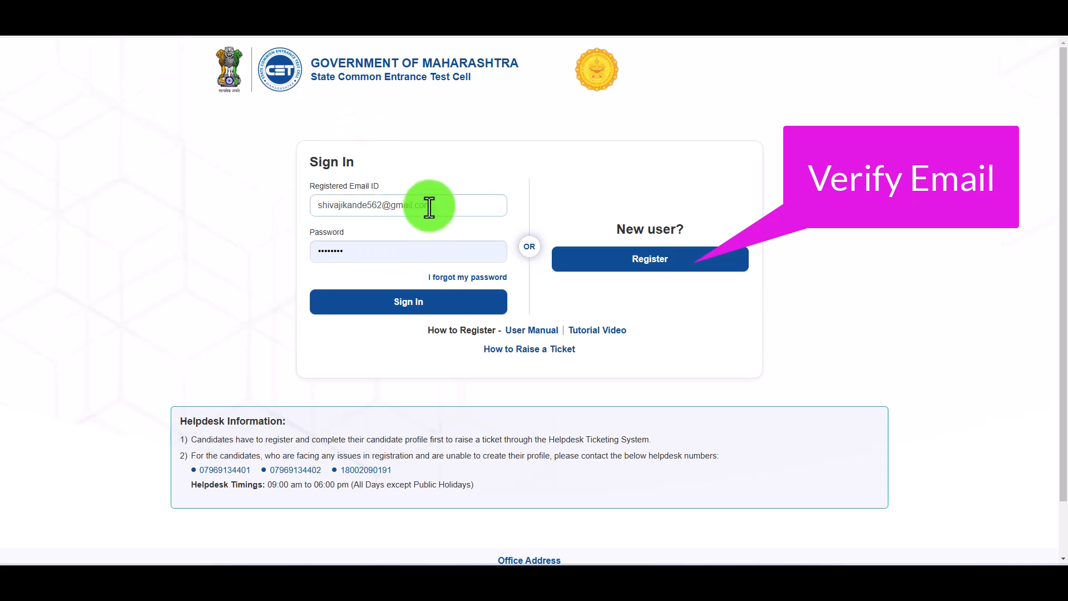
left_click(378, 309)
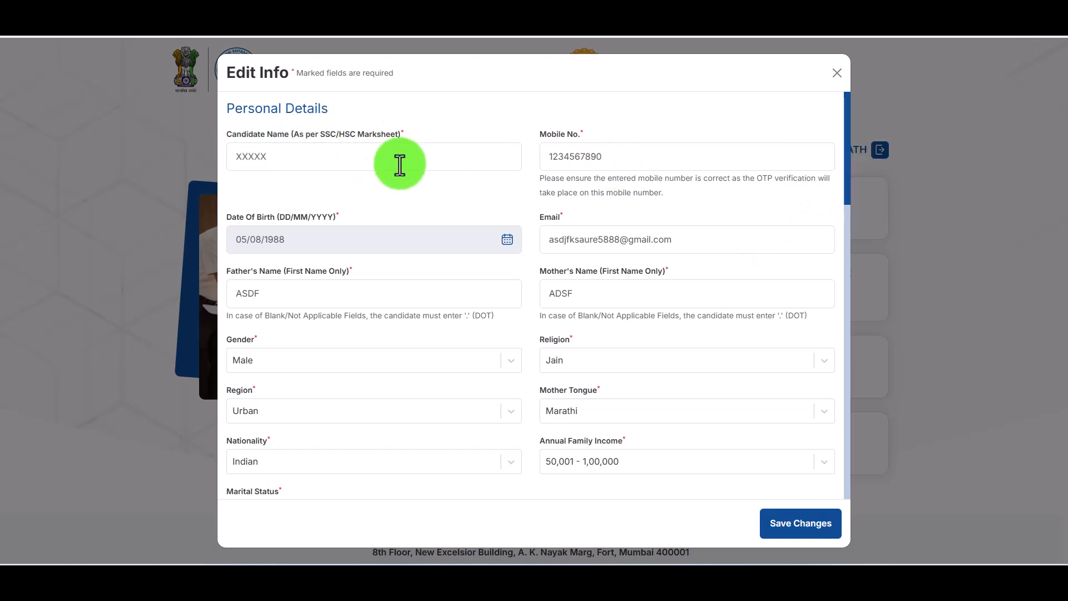
left_click(282, 160)
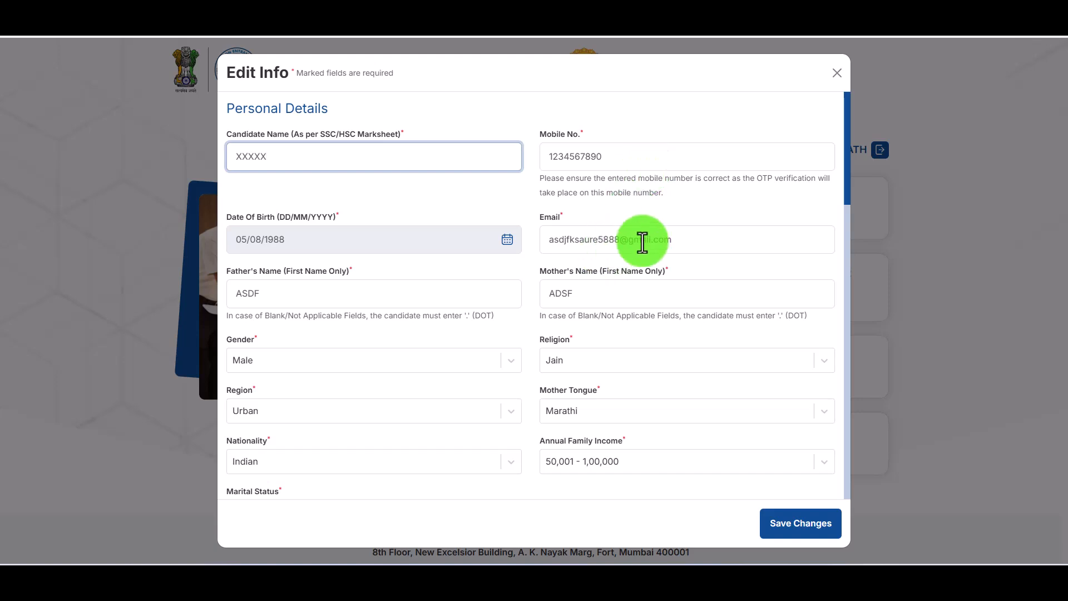
double_click(337, 293)
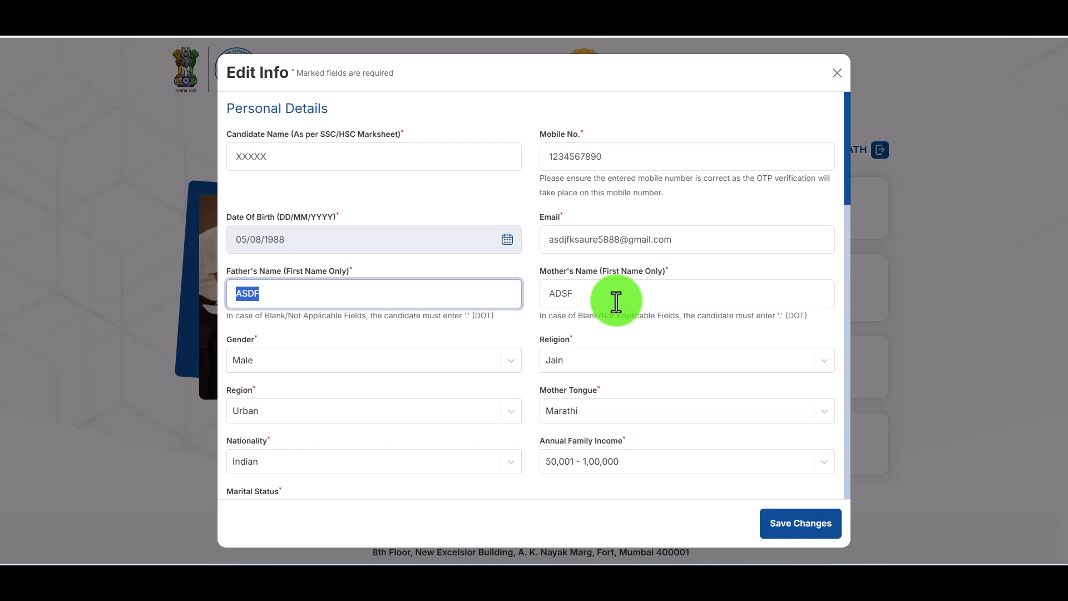
- Keep gender Male, set religion to Hindu and region to Urban
scroll(636, 313, "down", 3)
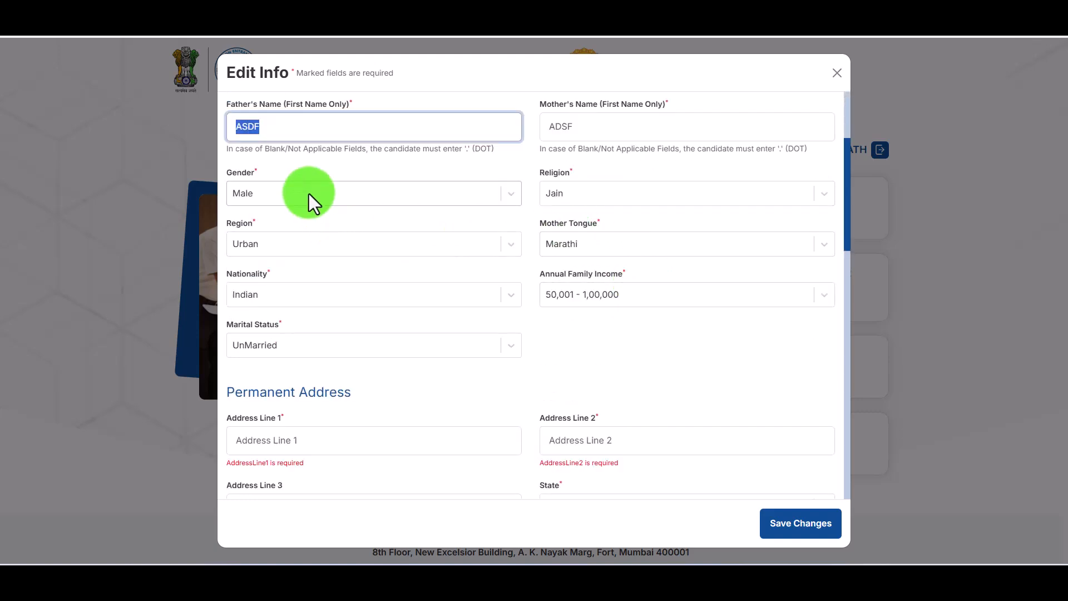
left_click(308, 193)
left_click(265, 220)
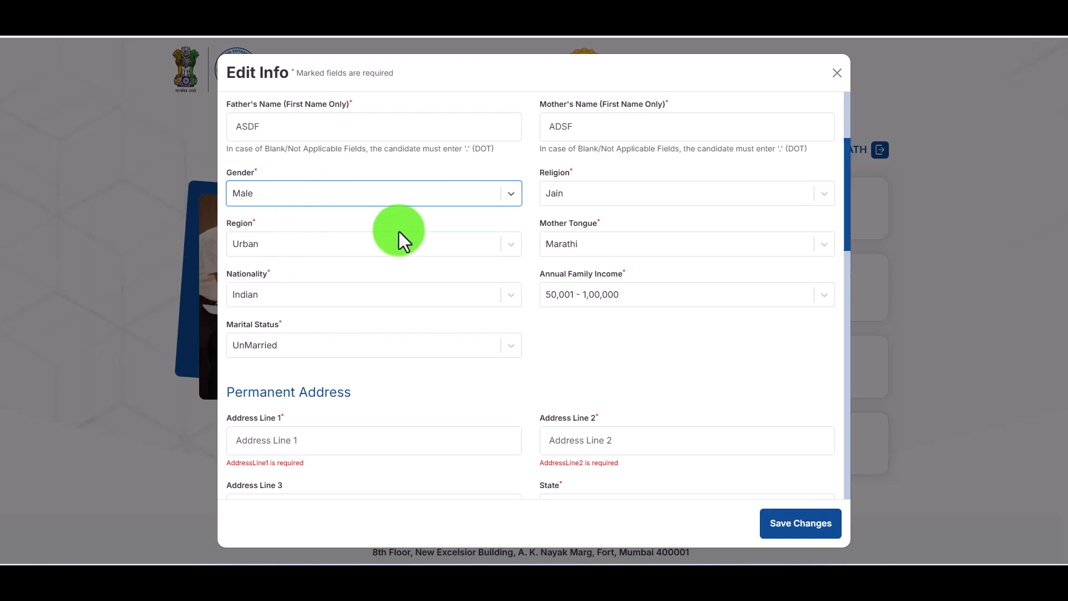
left_click(573, 205)
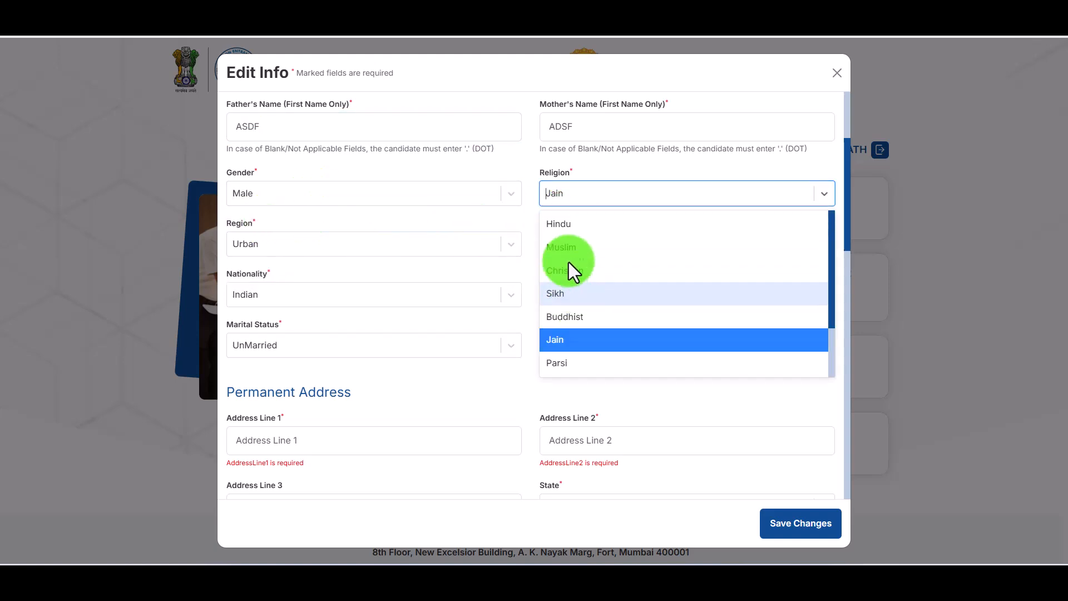
left_click(567, 226)
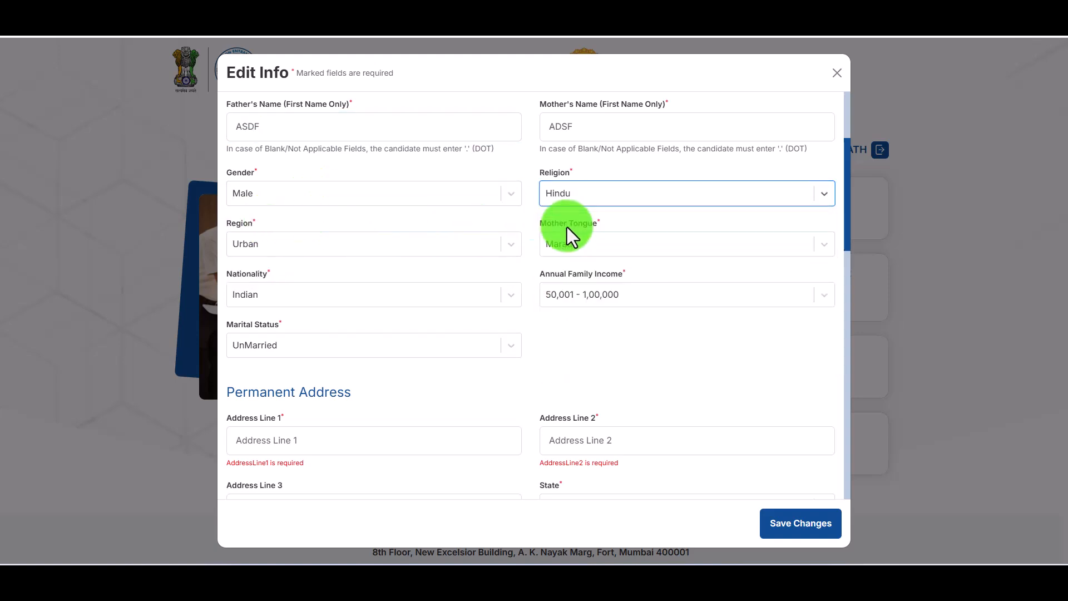
left_click(257, 241)
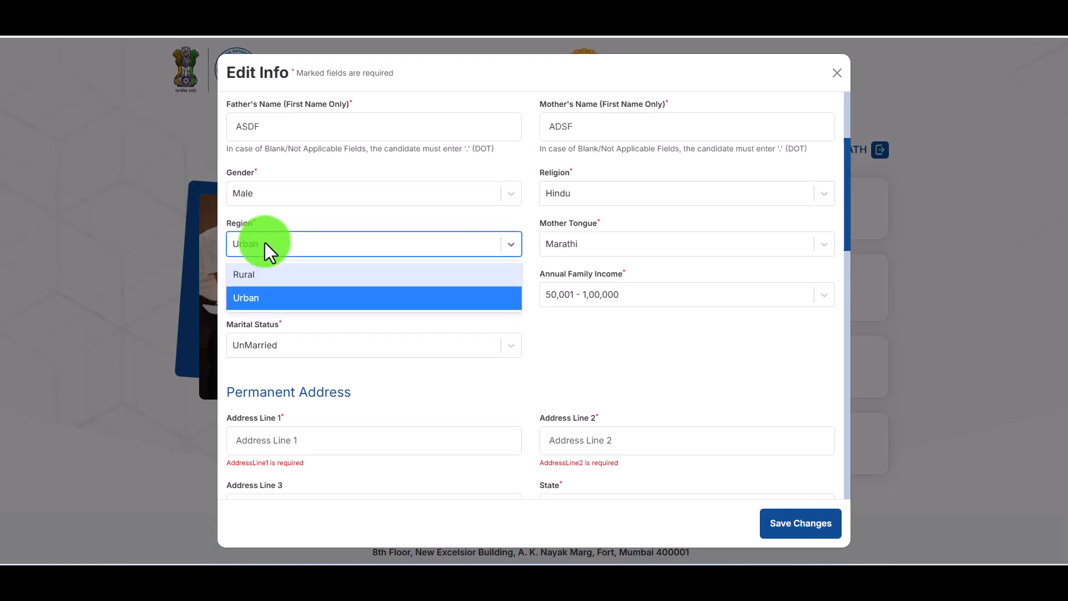
left_click(264, 299)
- Set mother tongue Bengali, family income 1,00,001 - 1,50,000, and marital status UnMarried
left_click(621, 241)
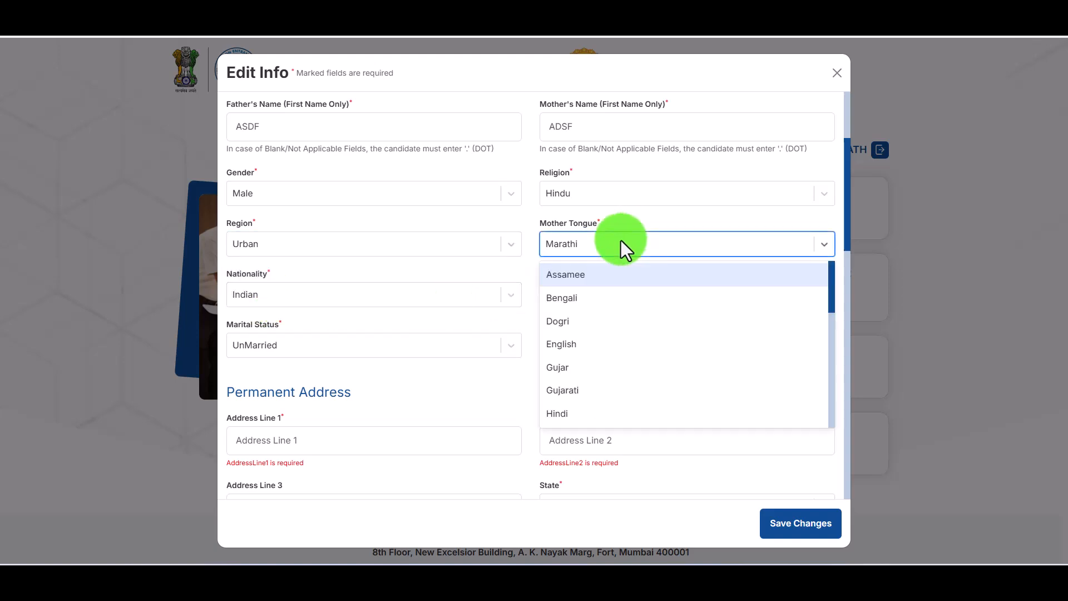
left_click(596, 299)
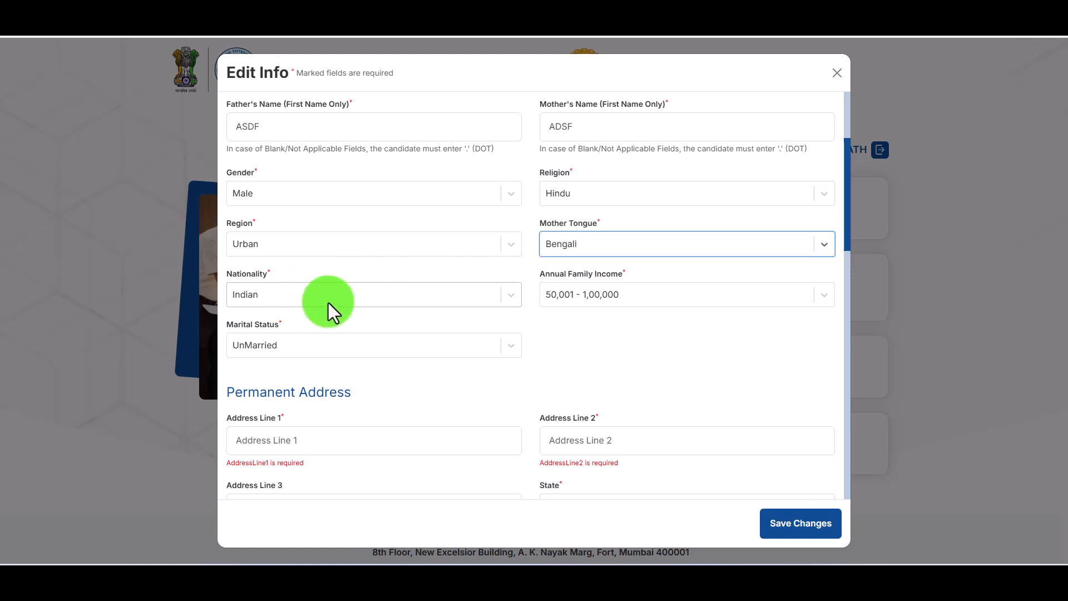
left_click(673, 294)
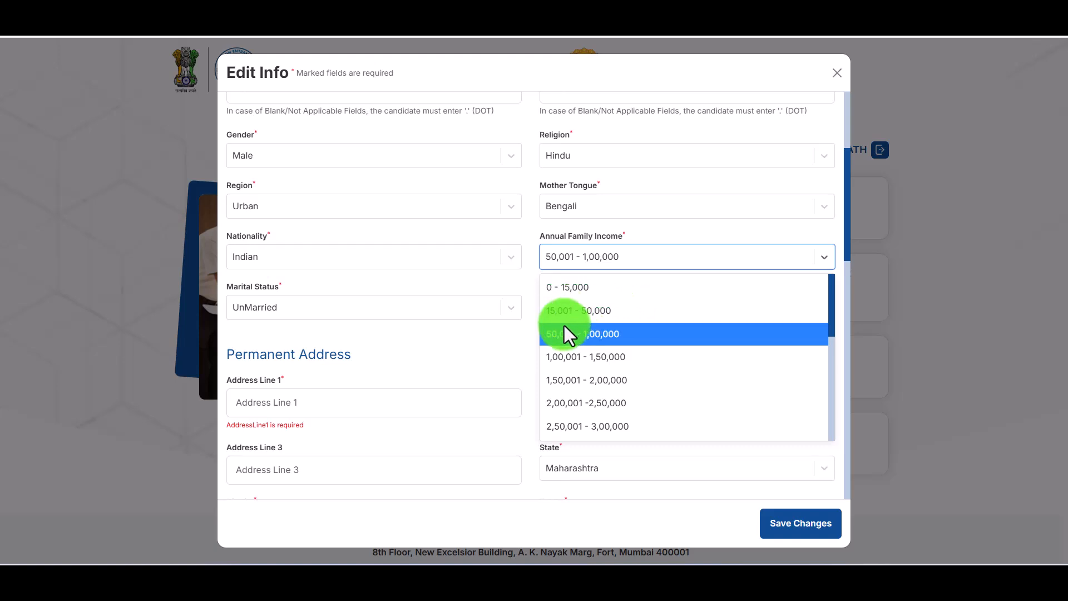
left_click(612, 356)
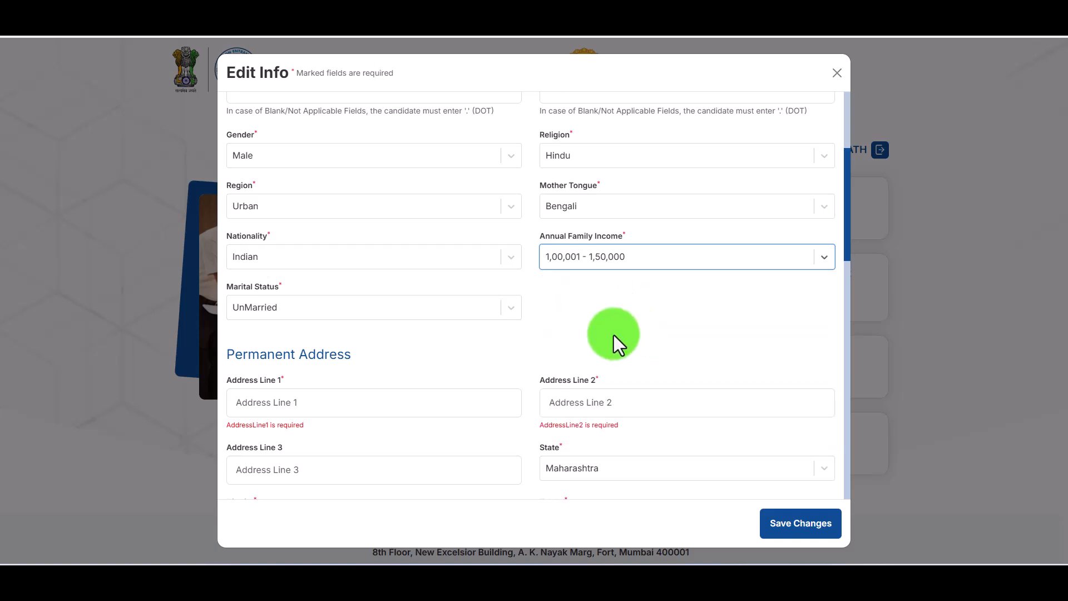
left_click(342, 307)
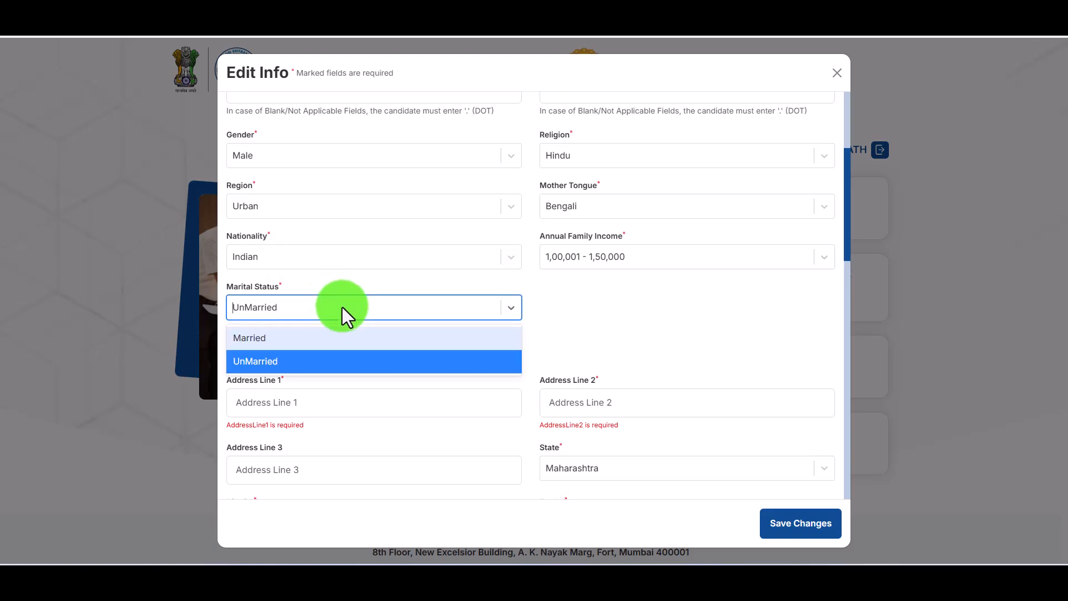
left_click(285, 365)
- Type the candidate's street, town and taluka/district into the three permanent address lines
left_click(327, 407)
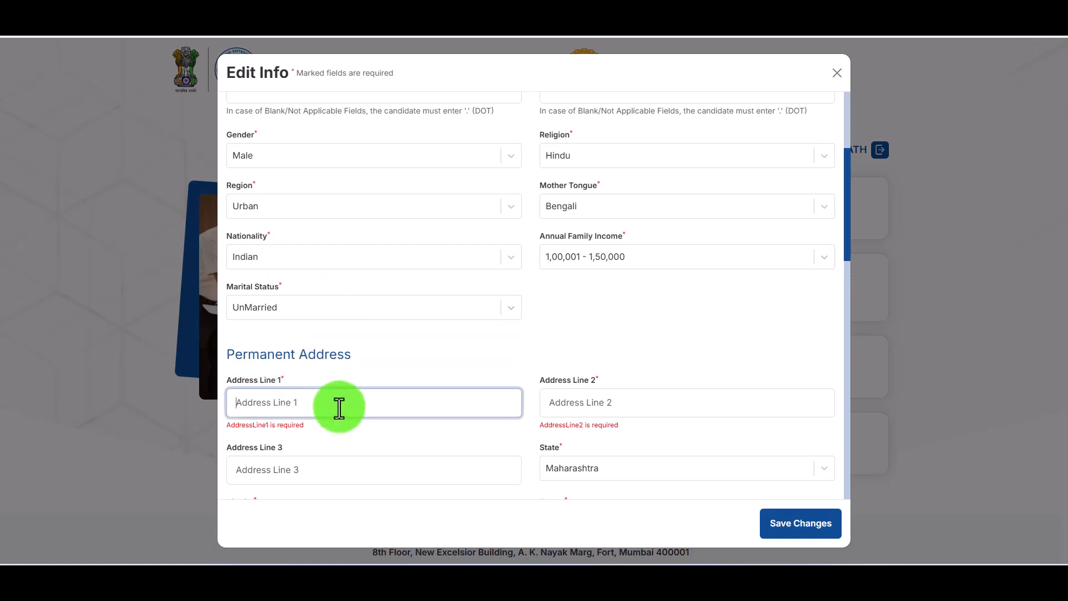
scroll(358, 398, "down", 3)
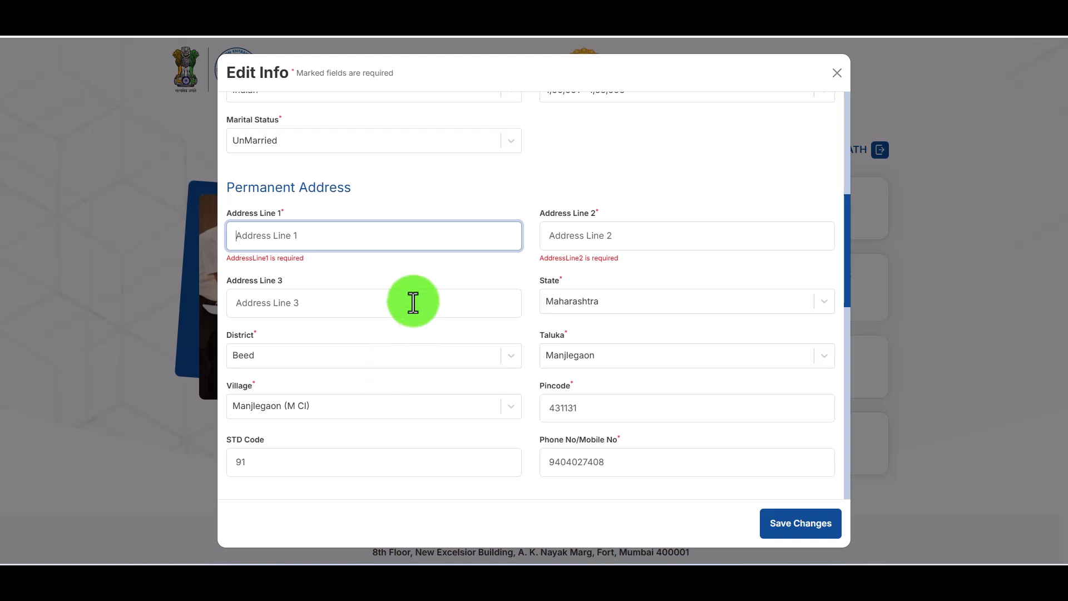
type("at")
key("BackSpace")
key("BackSpace")
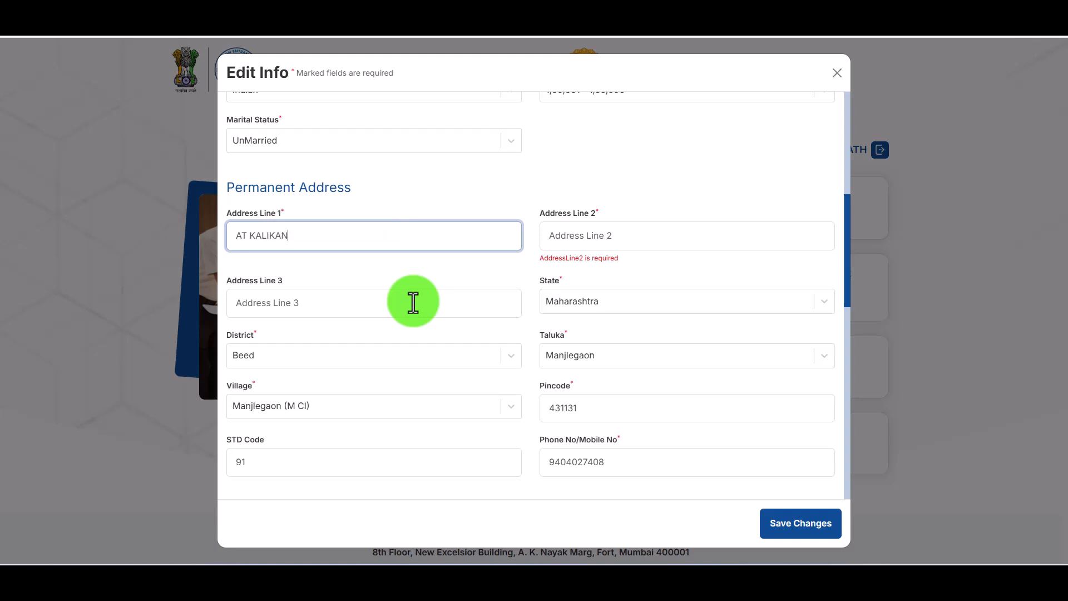
key("Tab")
key("Tab")
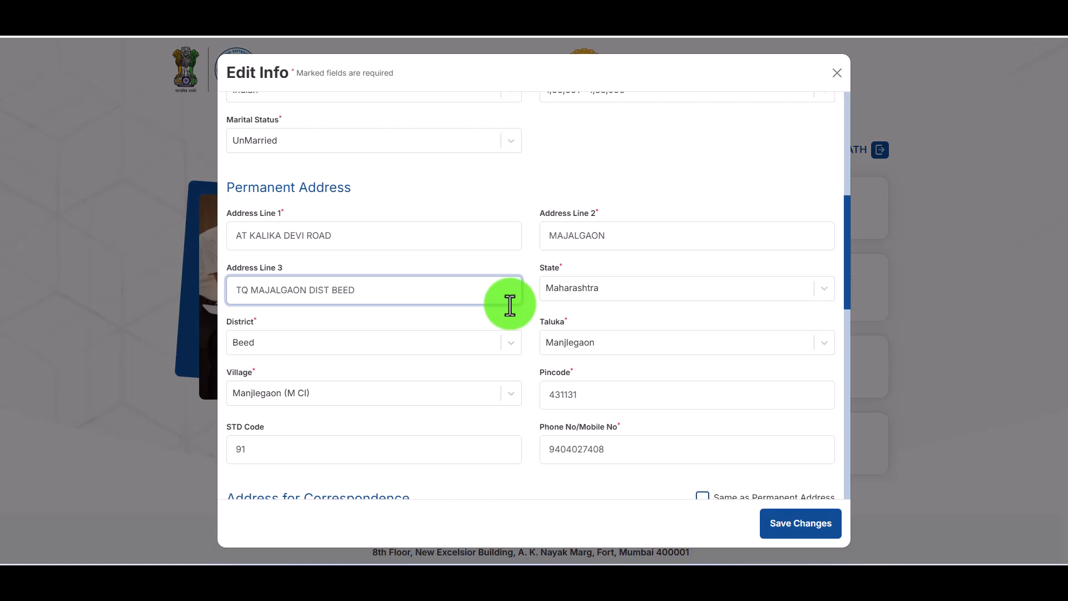
- Replace the permanent address's phone number with the candidate's new mobile number
double_click(586, 396)
scroll(585, 384, "down", 3)
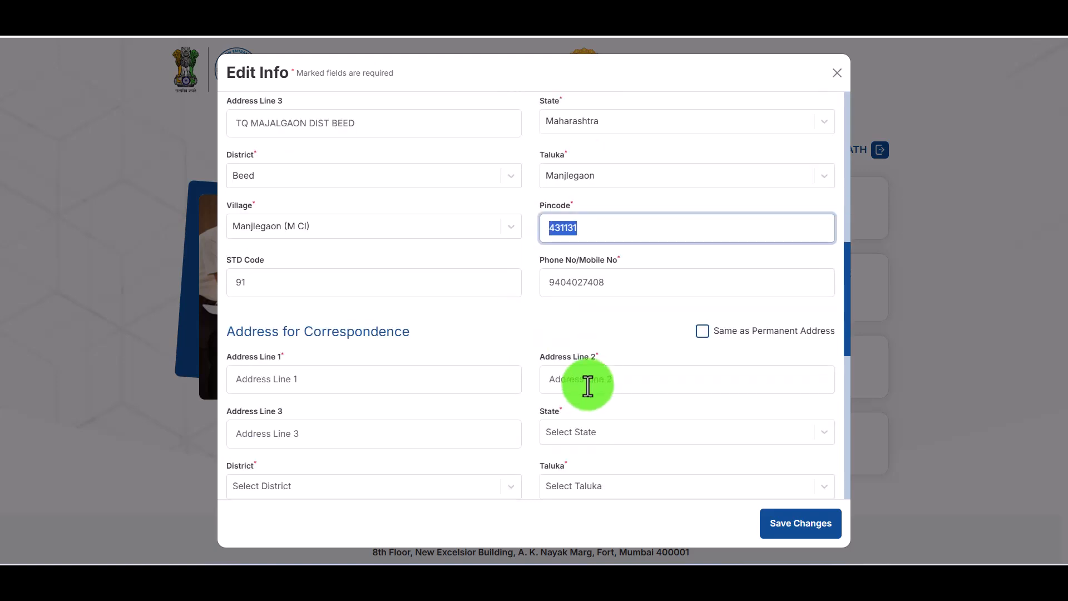
double_click(569, 276)
key("BackSpace")
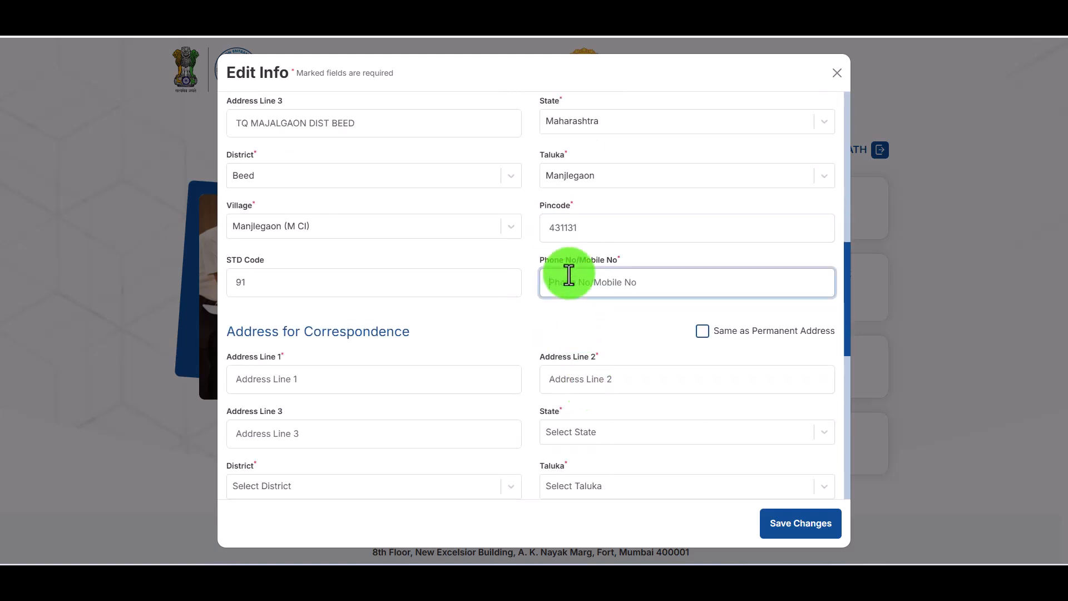
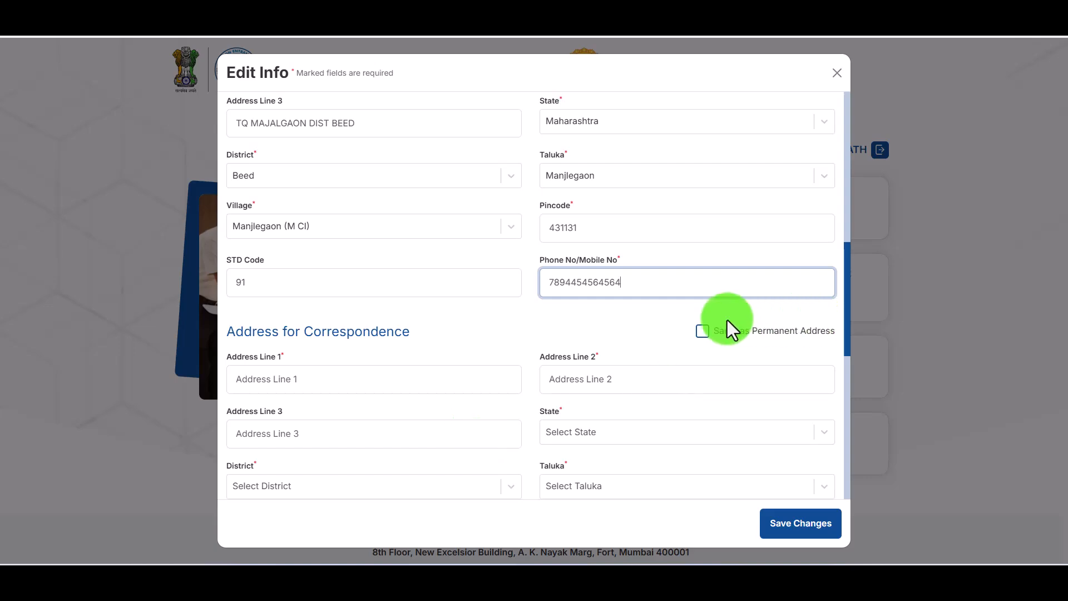
- Tick 'Same as Permanent Address' for the correspondence address
left_click(702, 332)
left_click(705, 345)
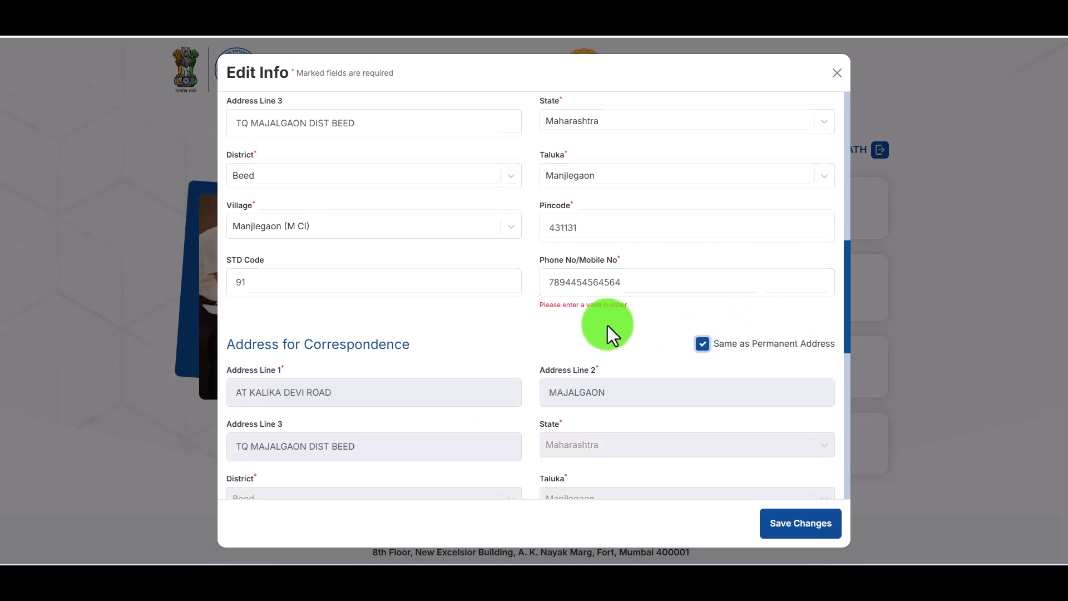
scroll(608, 325, "down", 10)
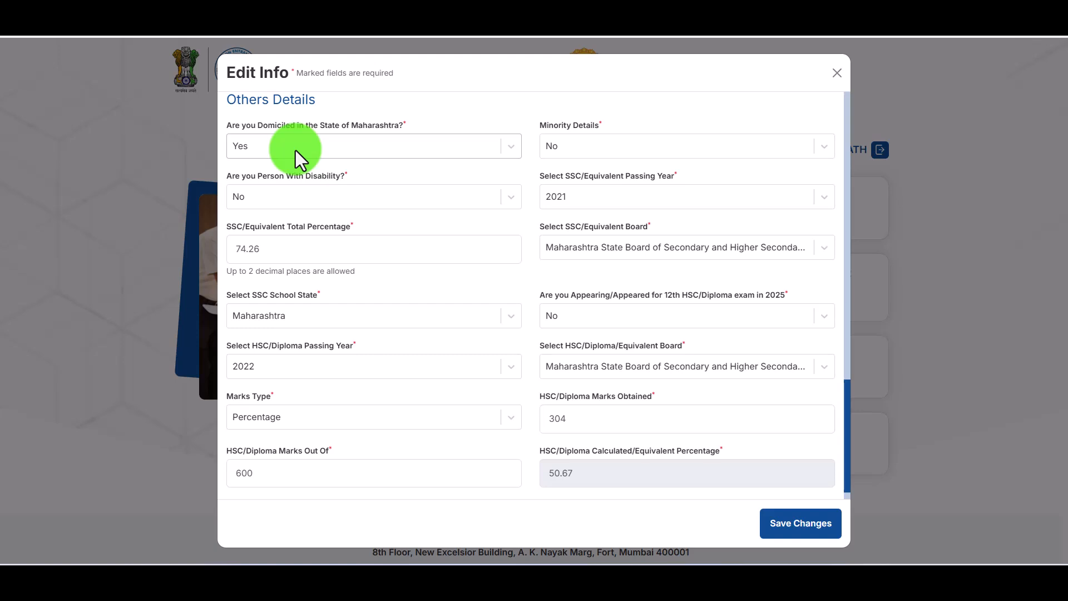
- Keep minority status No, set SSC passing year 2019, and keep the Maharashtra SSC board
left_click(578, 149)
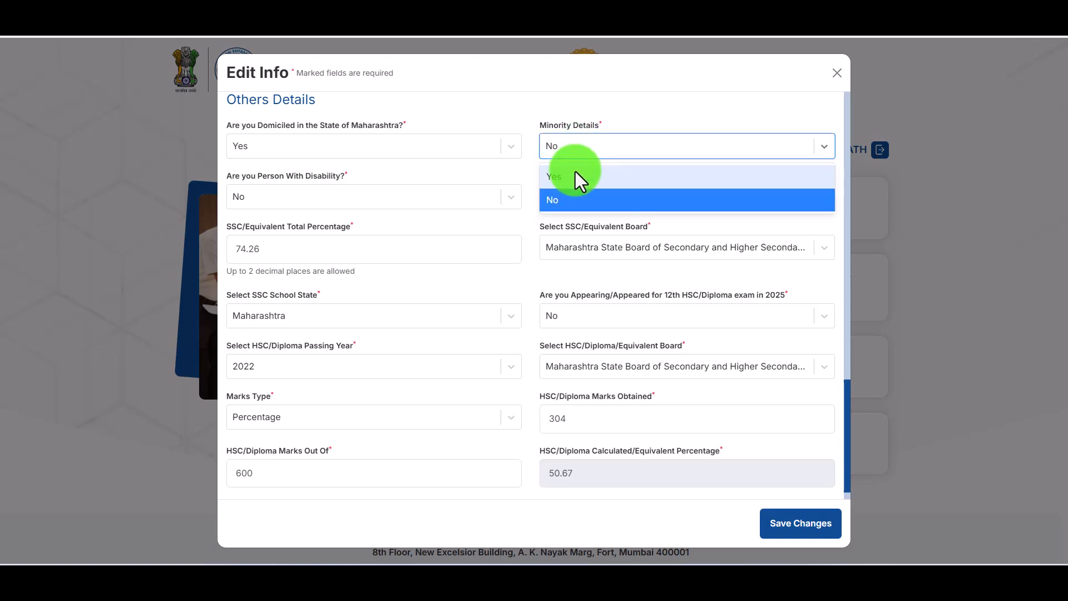
left_click(422, 186)
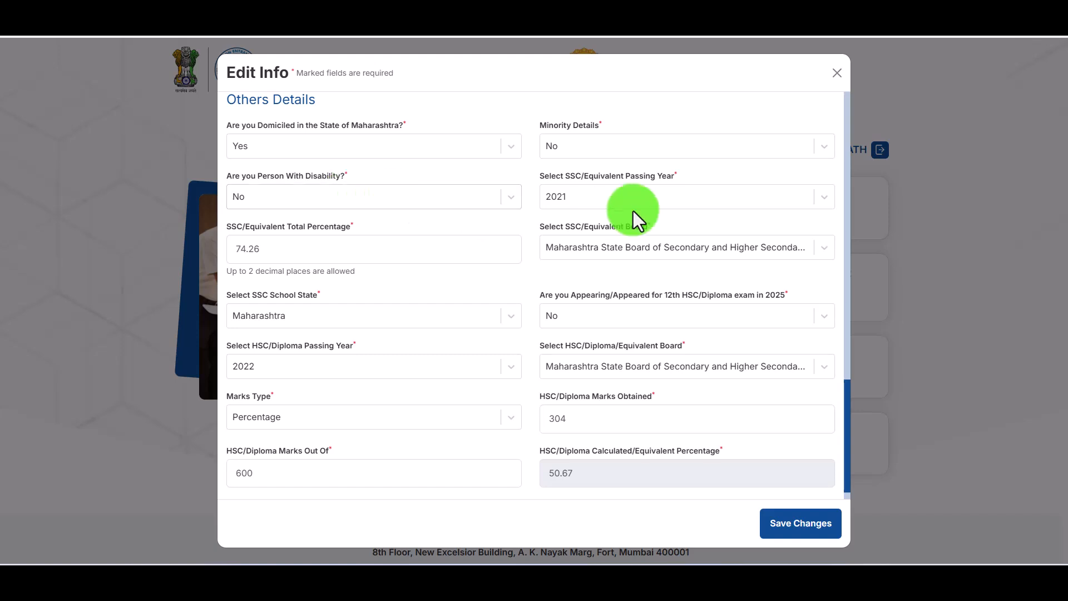
left_click(619, 196)
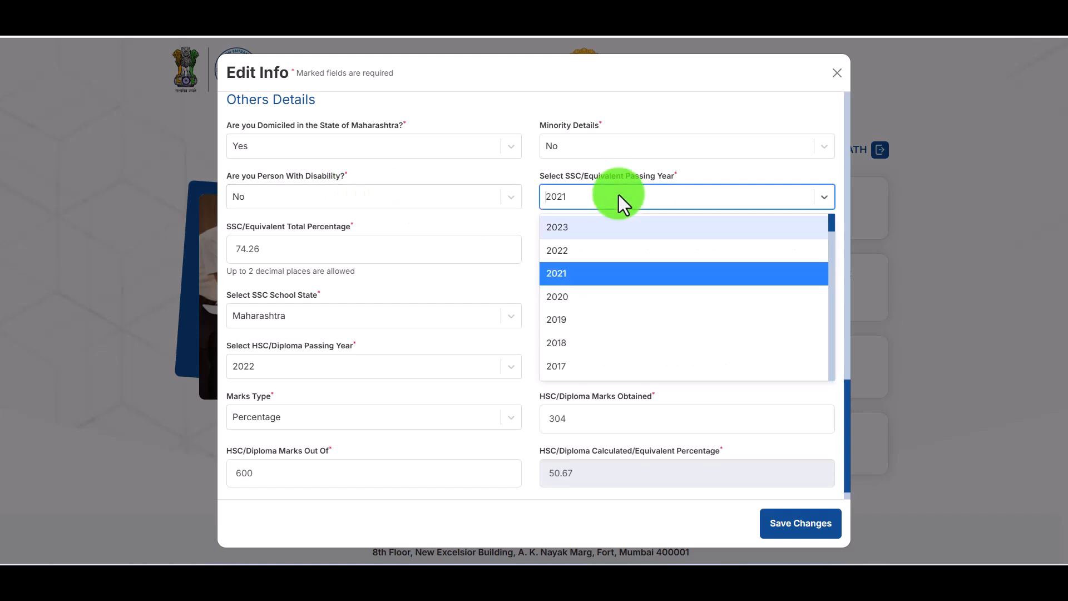
left_click(585, 312)
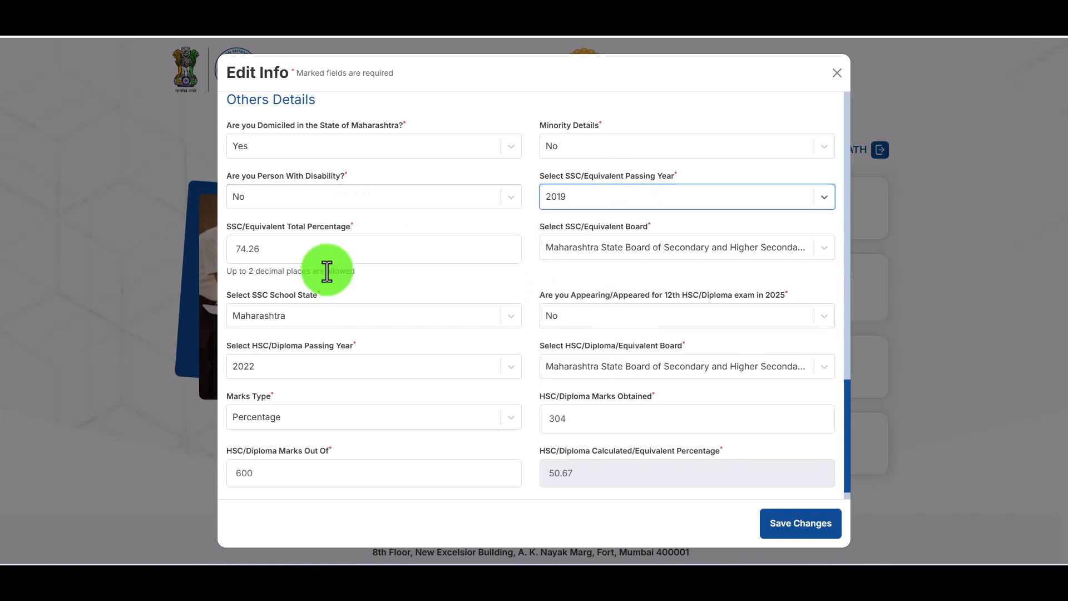
double_click(302, 250)
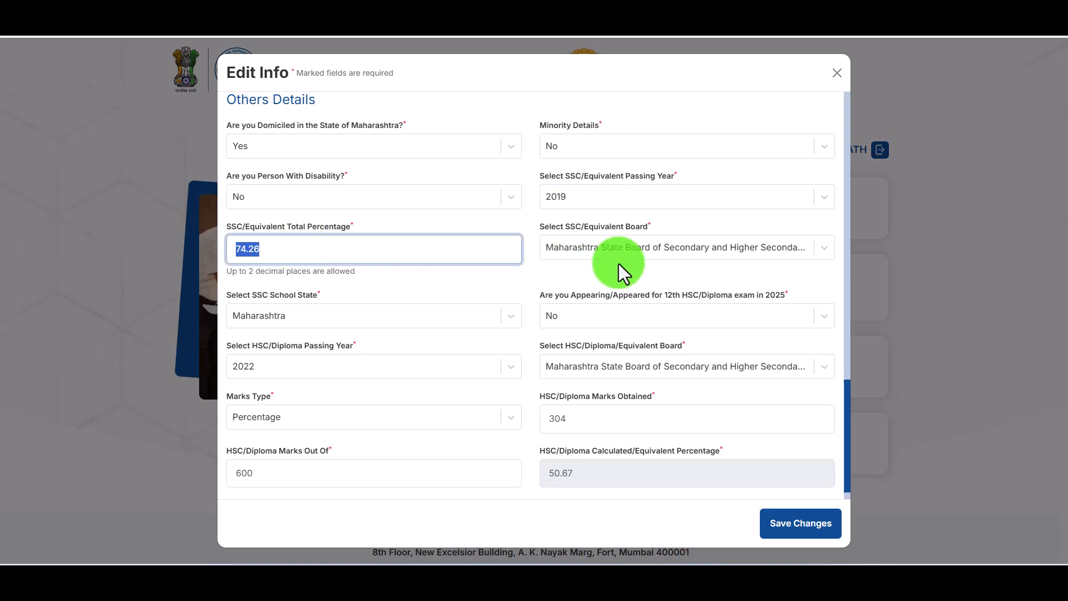
left_click(633, 252)
scroll(638, 353, "down", 10)
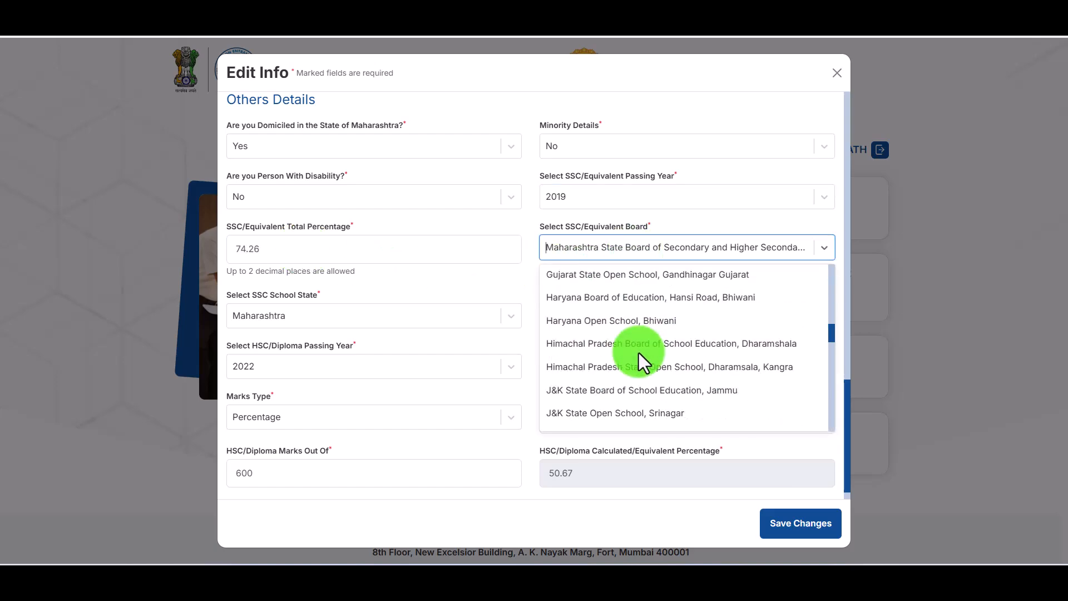
scroll(639, 353, "up", 10)
left_click(612, 288)
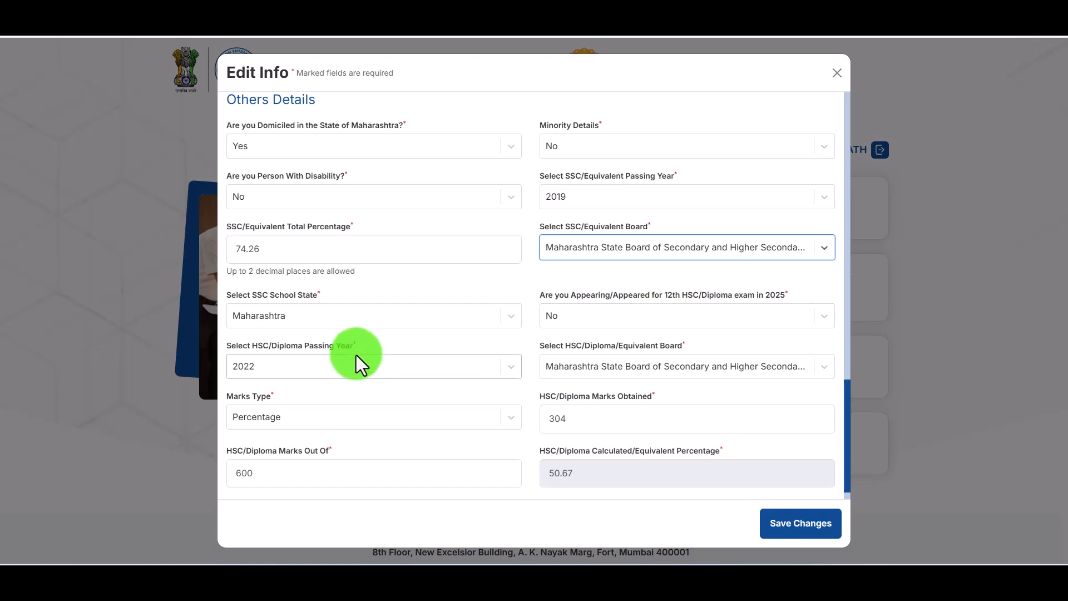
- Re-confirm HSC passing year 2022 and the Maharashtra HSC board
scroll(357, 359, "down", 1)
left_click(313, 348)
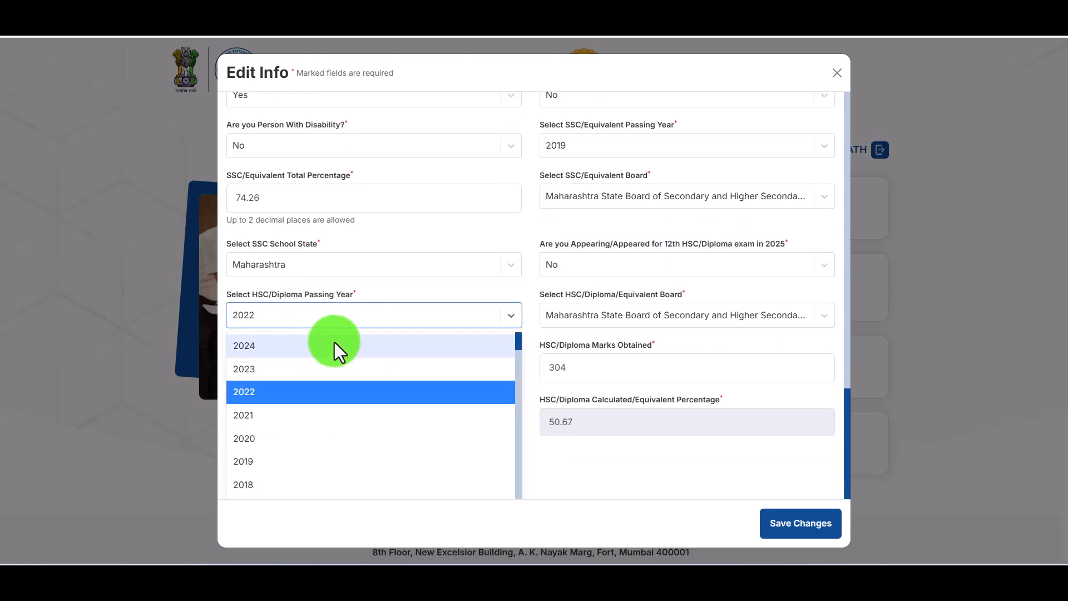
left_click(379, 314)
left_click(669, 343)
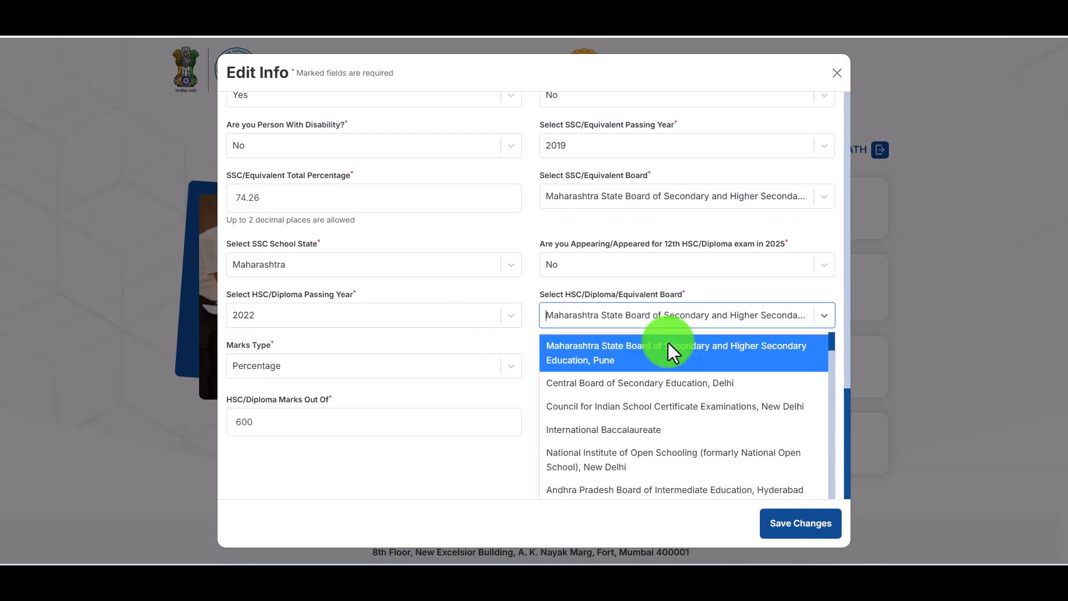
left_click(672, 315)
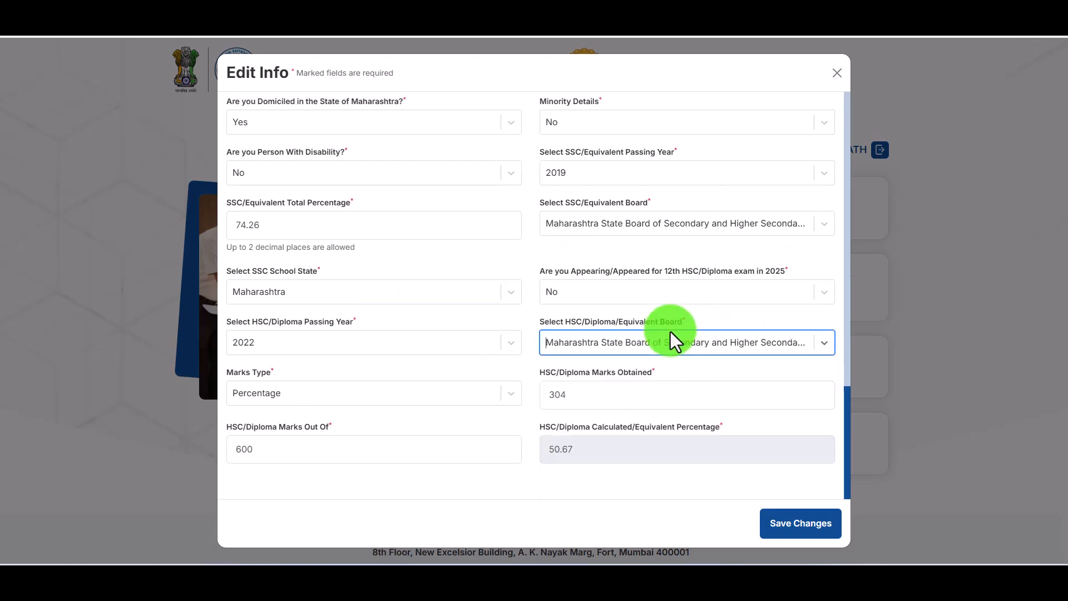